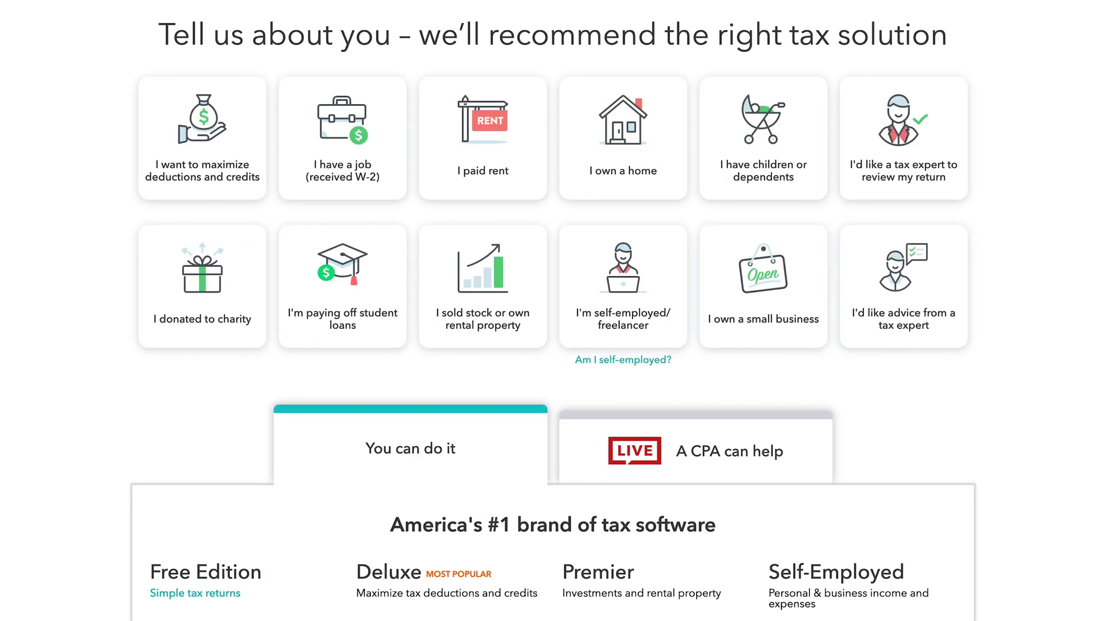
# Start the Free Edition return and submit the filer's first and last name, date of birth and ZIP code
pyautogui.scroll(-8, 552, 310)
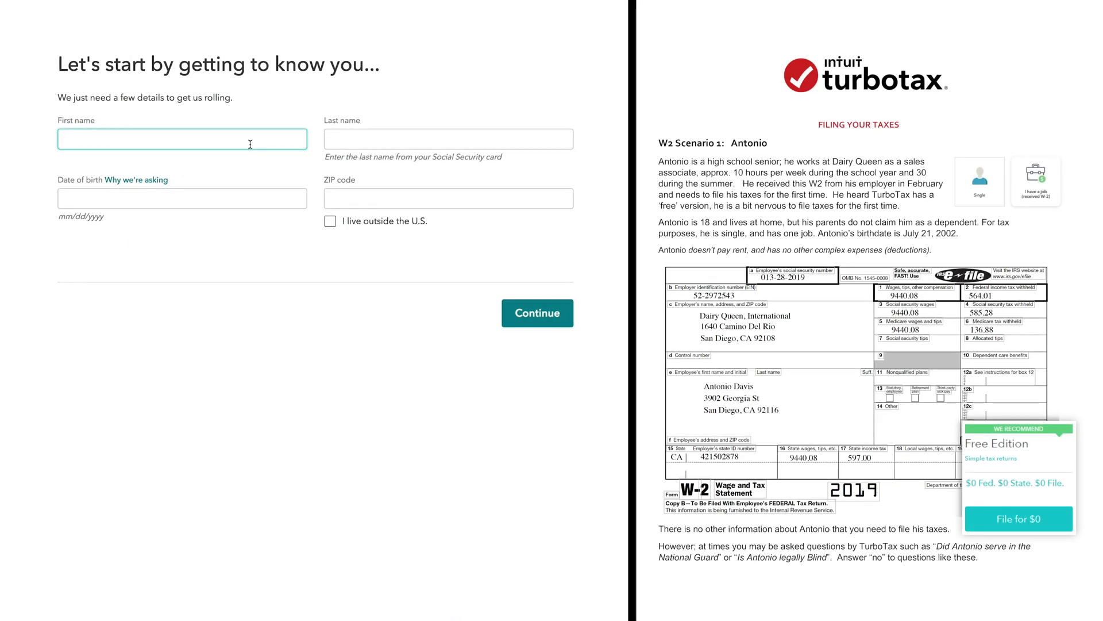
pyautogui.press('Tab')
pyautogui.click(240, 198)
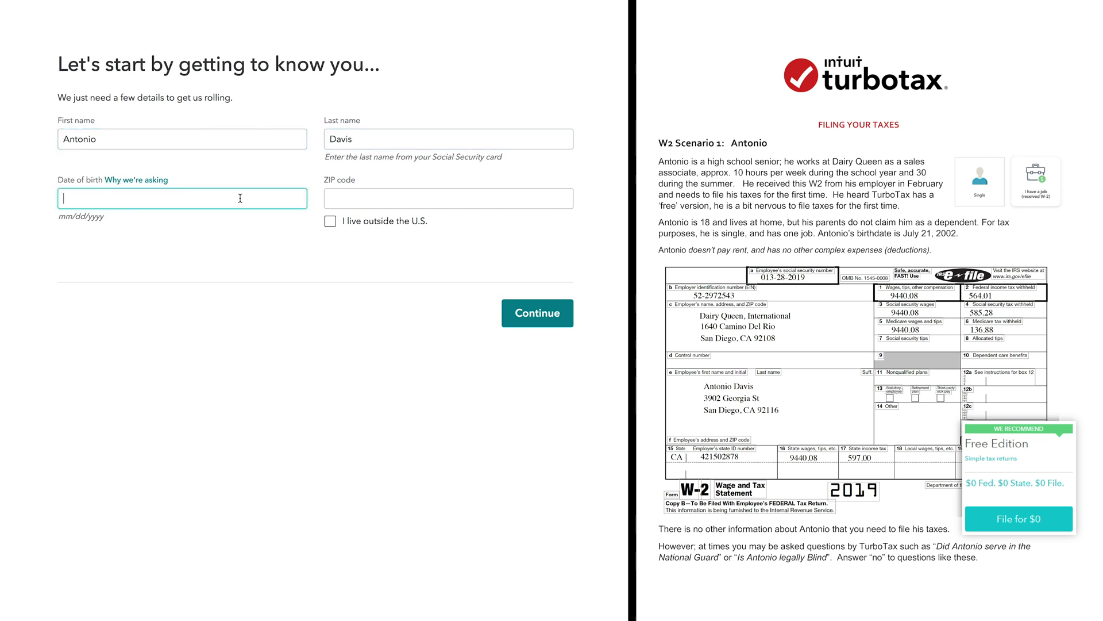
pyautogui.press('Tab')
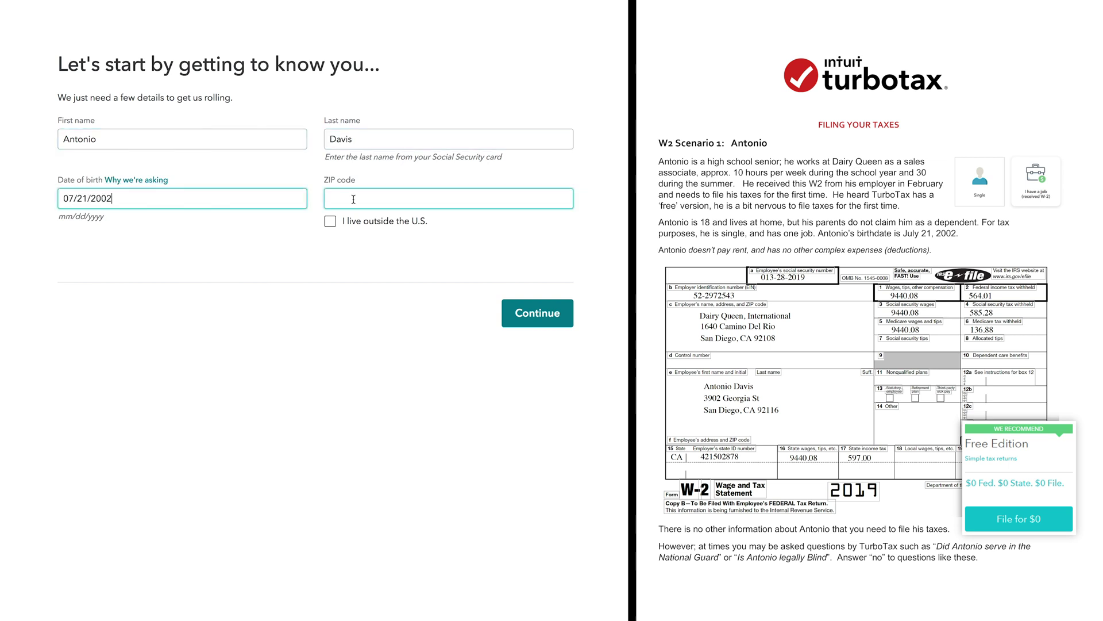
pyautogui.write('92116')
pyautogui.click(535, 371)
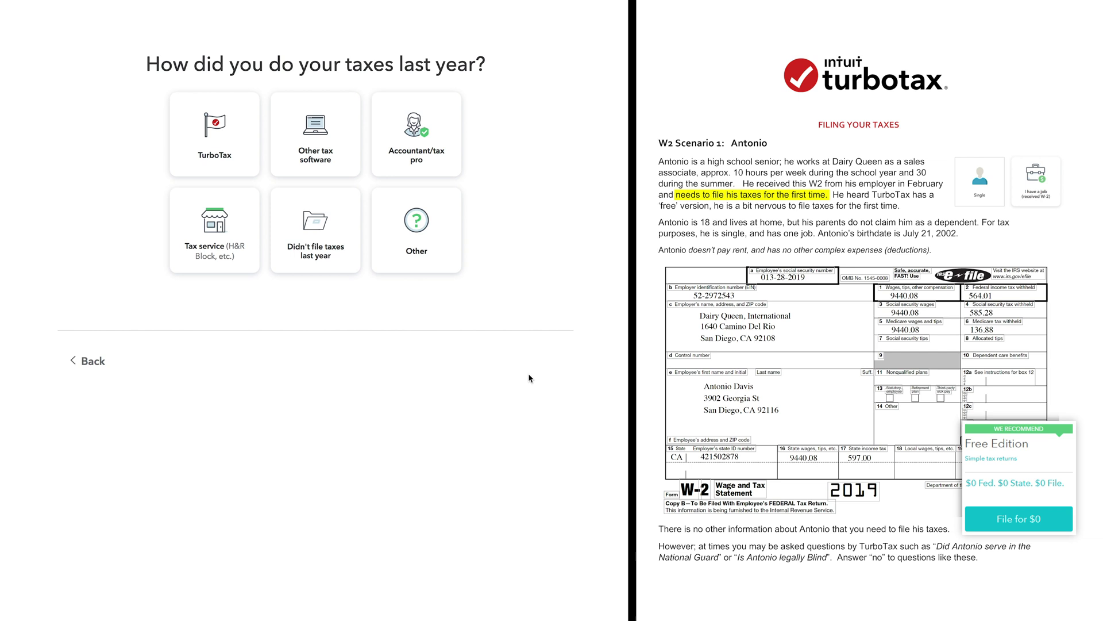
# Answer that no taxes were filed last year, feeling 'Not so good', and marital status Single
pyautogui.click(320, 225)
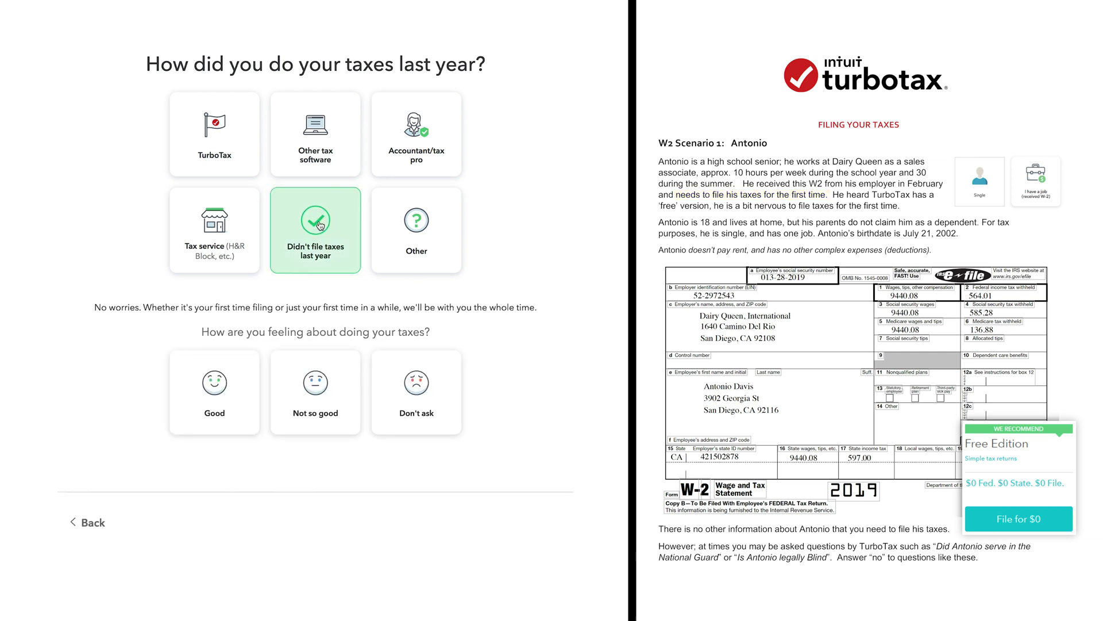
pyautogui.click(325, 401)
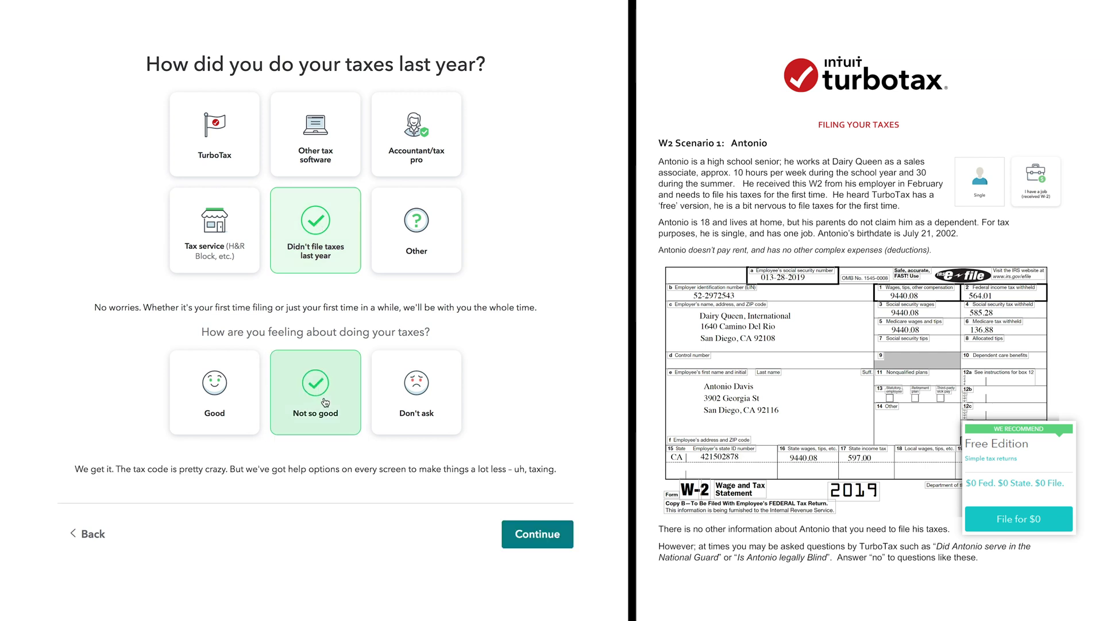
pyautogui.click(525, 534)
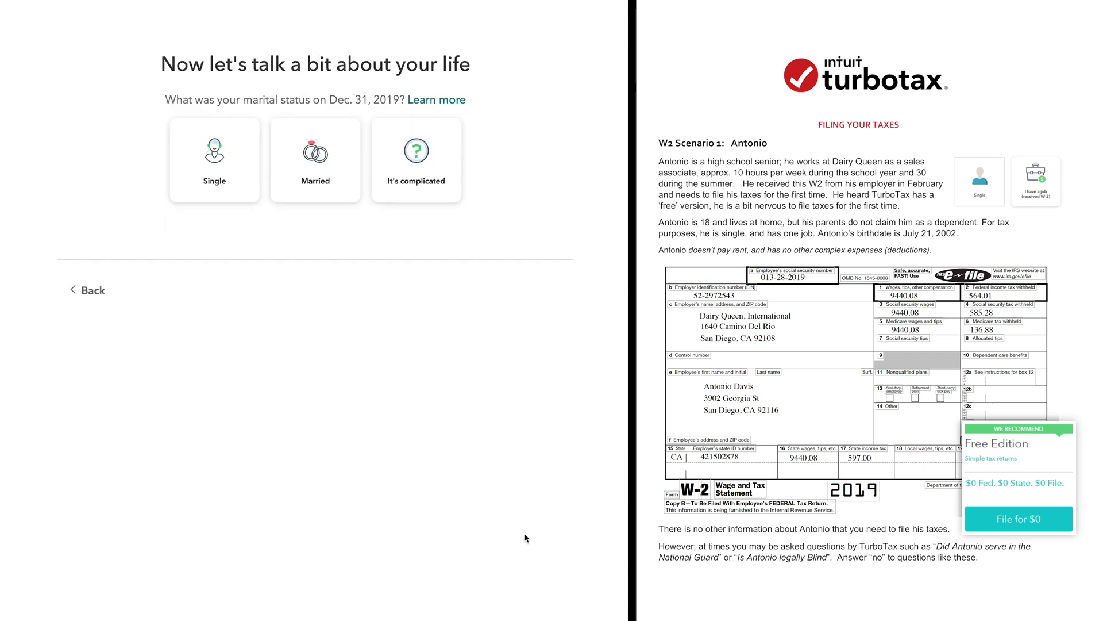
pyautogui.click(223, 195)
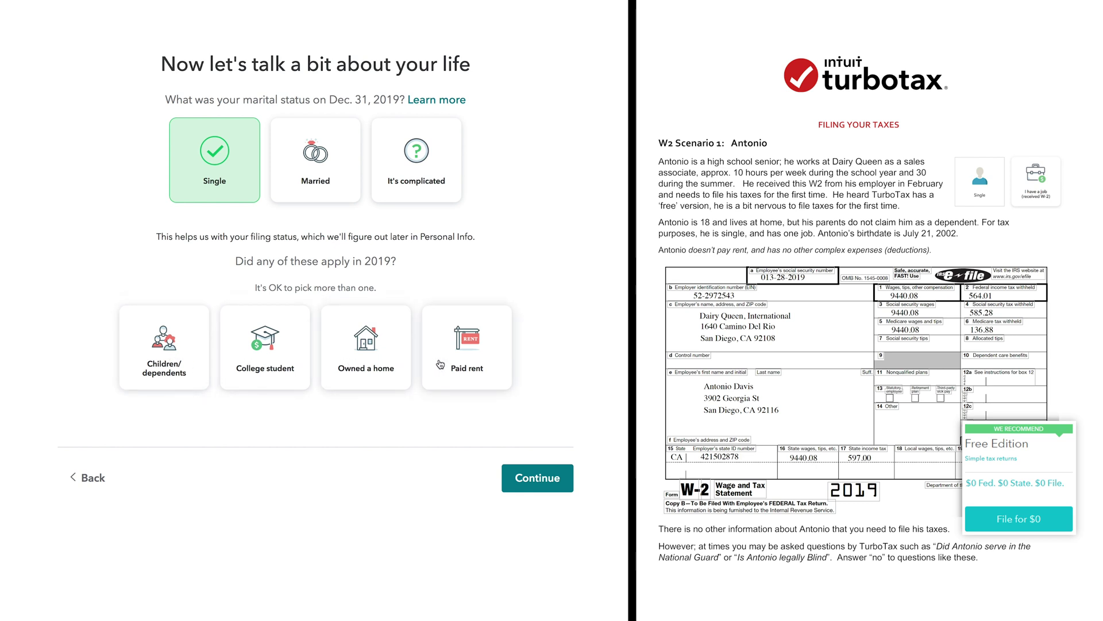
pyautogui.click(523, 482)
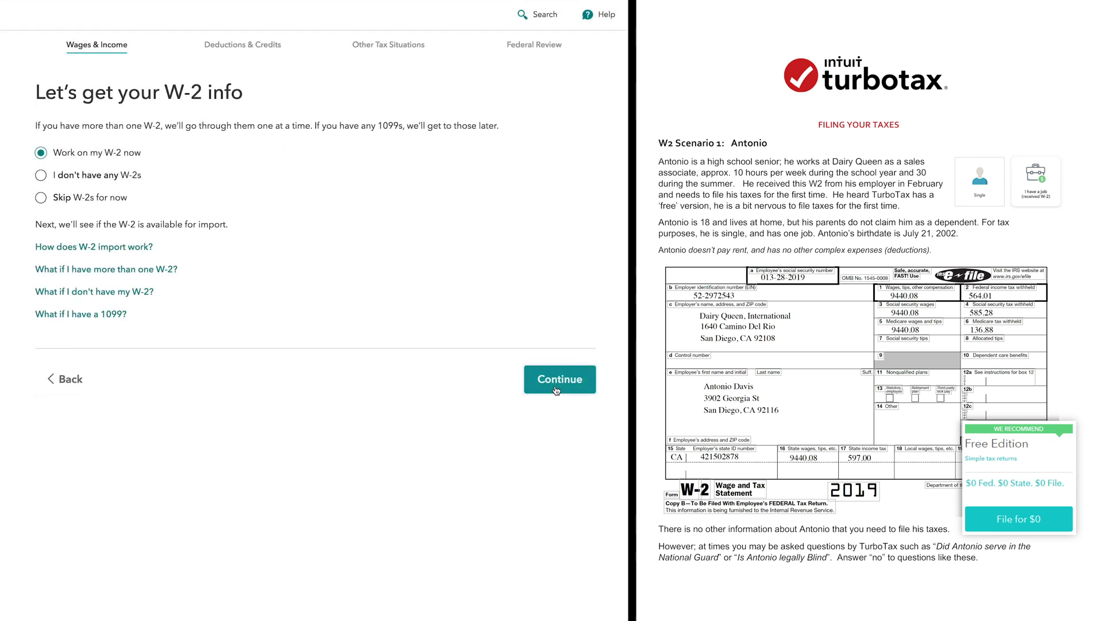
# Enter the employer's EIN, the name Dairy Queen International, and its street address, city, state CA and ZIP
pyautogui.click(556, 390)
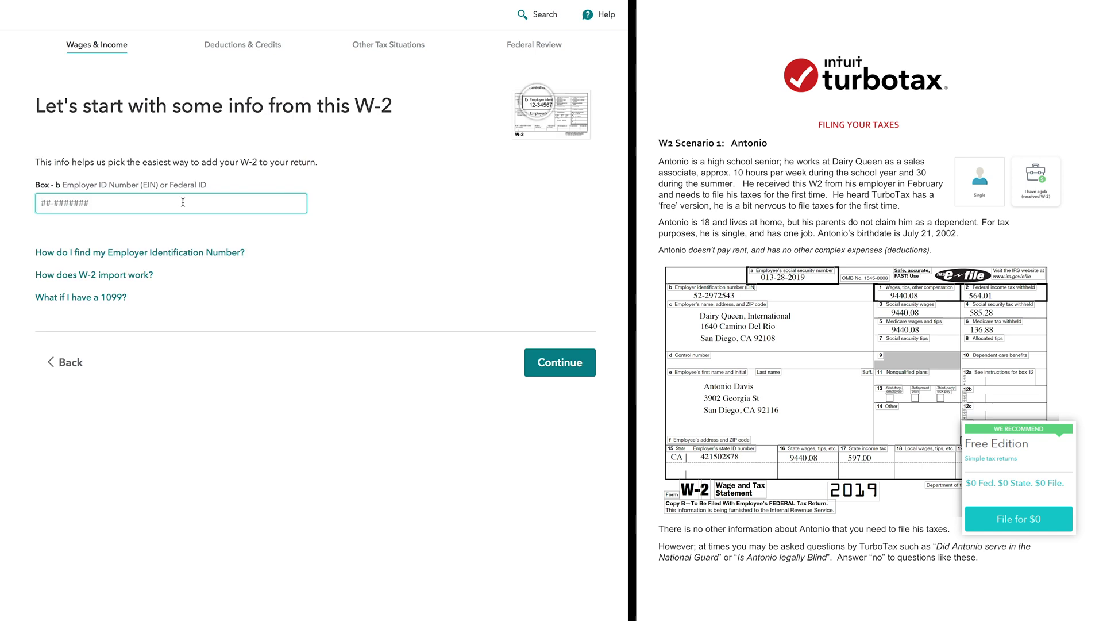
pyautogui.click(554, 372)
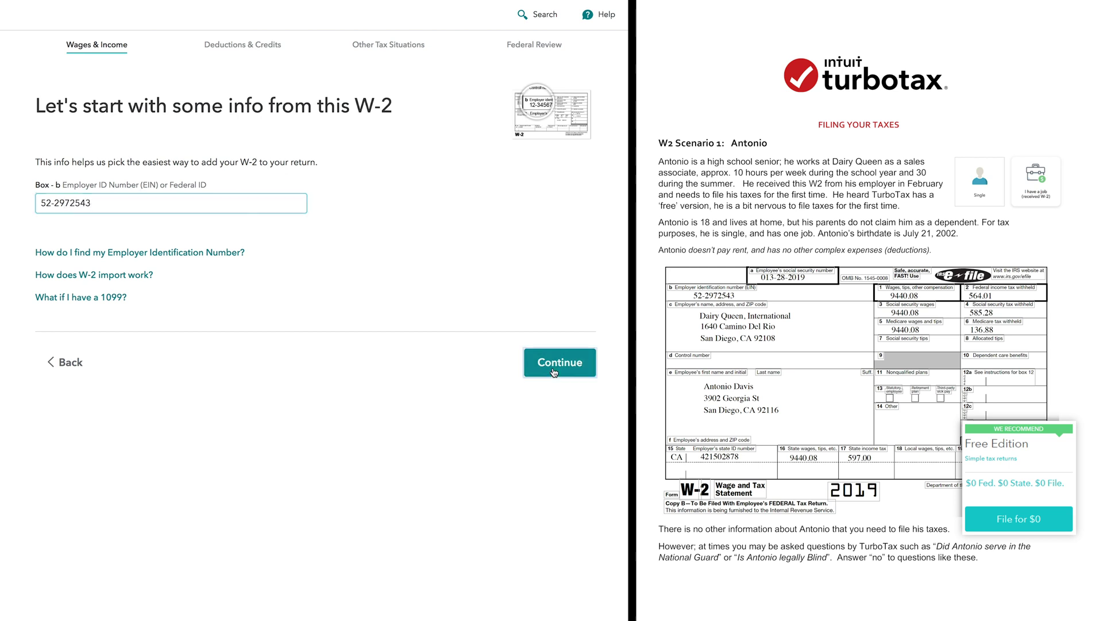
pyautogui.write('Dairy Queen International')
pyautogui.click(228, 360)
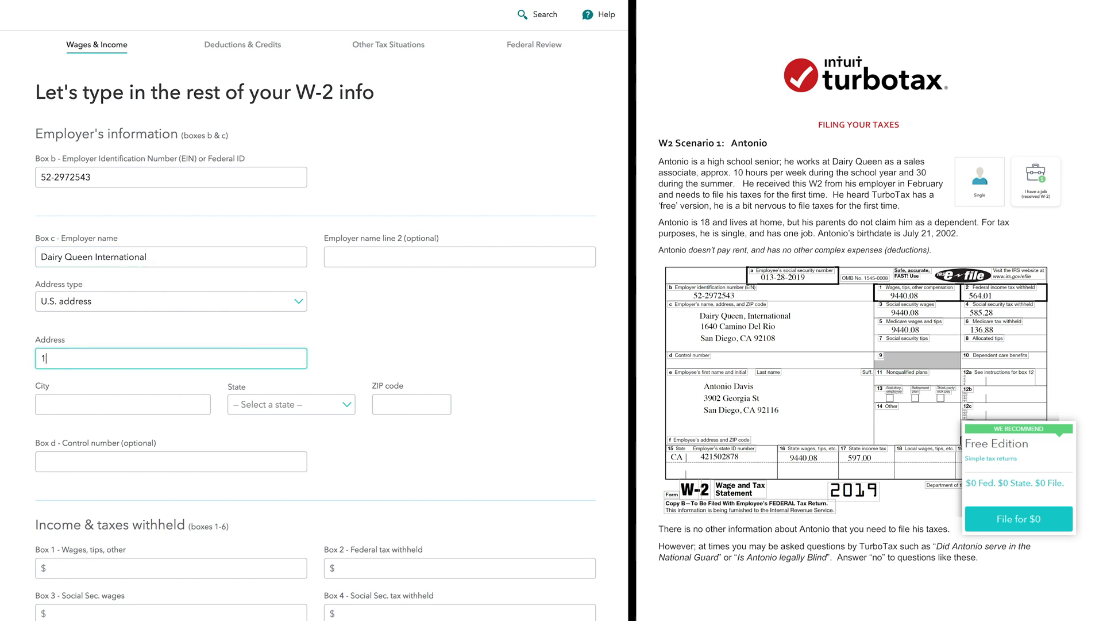
pyautogui.click(184, 409)
pyautogui.write('San Diego')
pyautogui.click(270, 404)
pyautogui.click(253, 466)
pyautogui.click(388, 404)
pyautogui.write('92108')
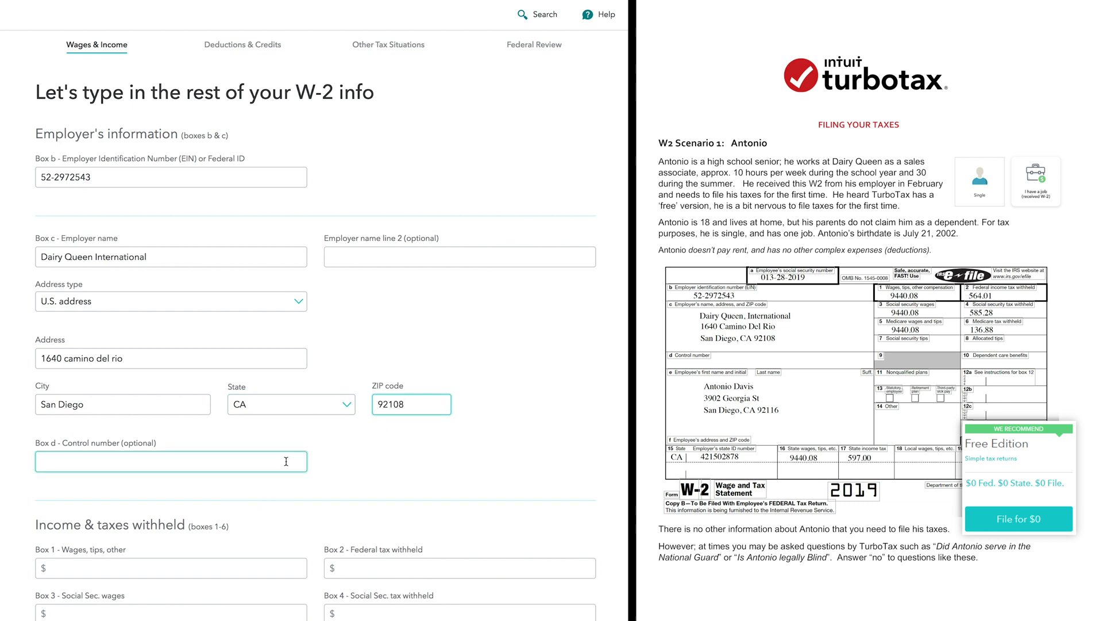
# Fill W-2 Boxes 1–6: 9,440.08 wages, 564.01 federal tax, 9440.08/584.28 social security, 9440.08/136.88 Medicare
pyautogui.scroll(-5, 286, 461)
pyautogui.click(252, 265)
pyautogui.write('9,440.08')
pyautogui.press('Tab')
pyautogui.write('564.01')
pyautogui.press('Tab')
pyautogui.write('9440.08')
pyautogui.press('Tab')
pyautogui.write('584.28')
pyautogui.press('Tab')
pyautogui.write('9440.08')
pyautogui.press('Tab')
pyautogui.write('136.88')
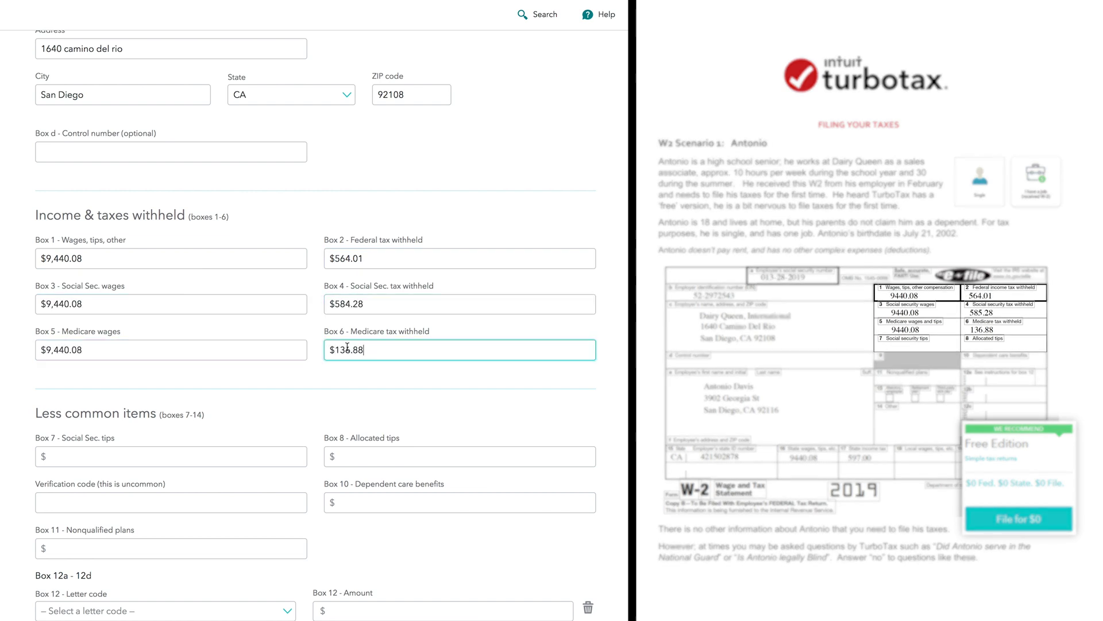
# Enter the employer's state ID number and Box 16 state wages of 9440.08
pyautogui.scroll(-2, 303, 347)
pyautogui.scroll(-6, 303, 346)
pyautogui.click(235, 473)
pyautogui.press('Tab')
pyautogui.write('9440.08')
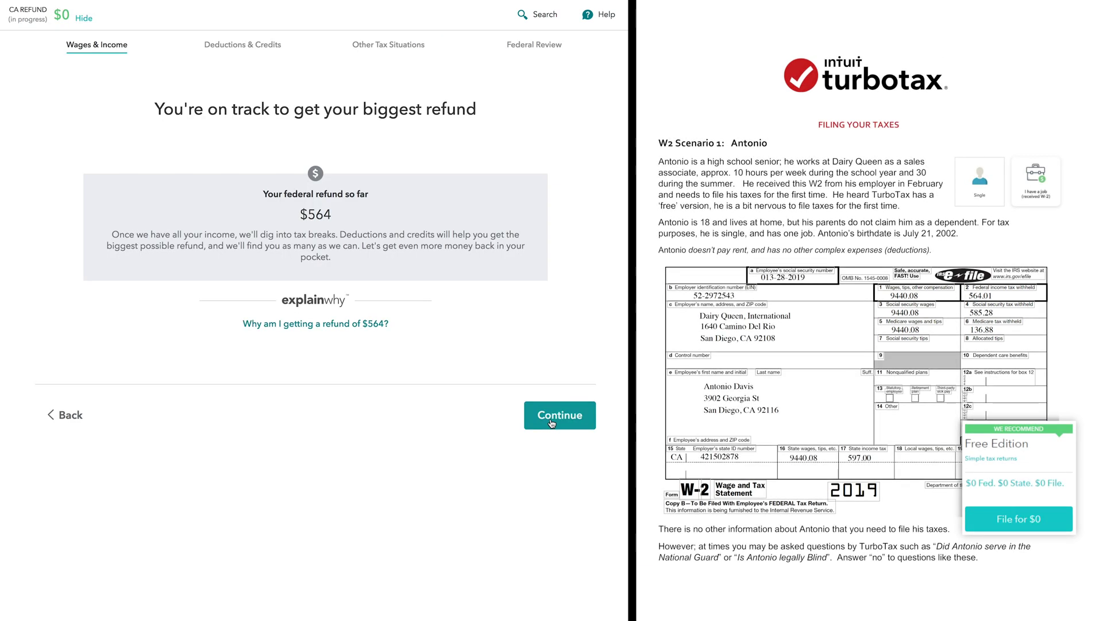
# Enter 597 as Box 17 state income tax withheld and confirm the state information
pyautogui.click(552, 422)
pyautogui.click(291, 236)
pyautogui.write('597')
pyautogui.click(553, 366)
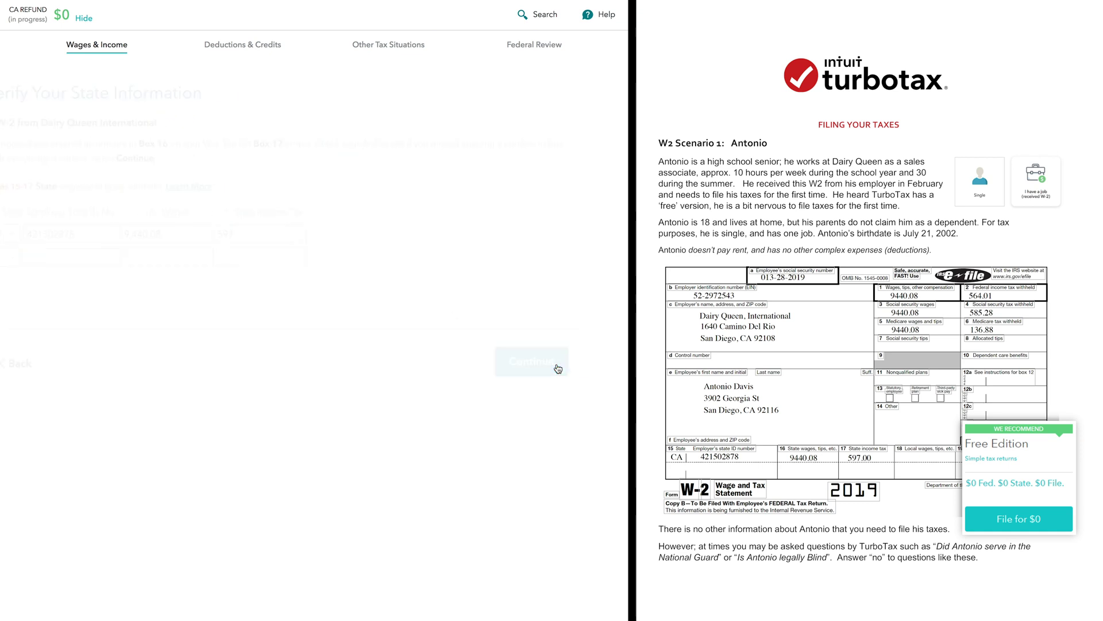
# Mark none of the uncommon situations, say there is no other W-2, and wrap up income
pyautogui.click(88, 451)
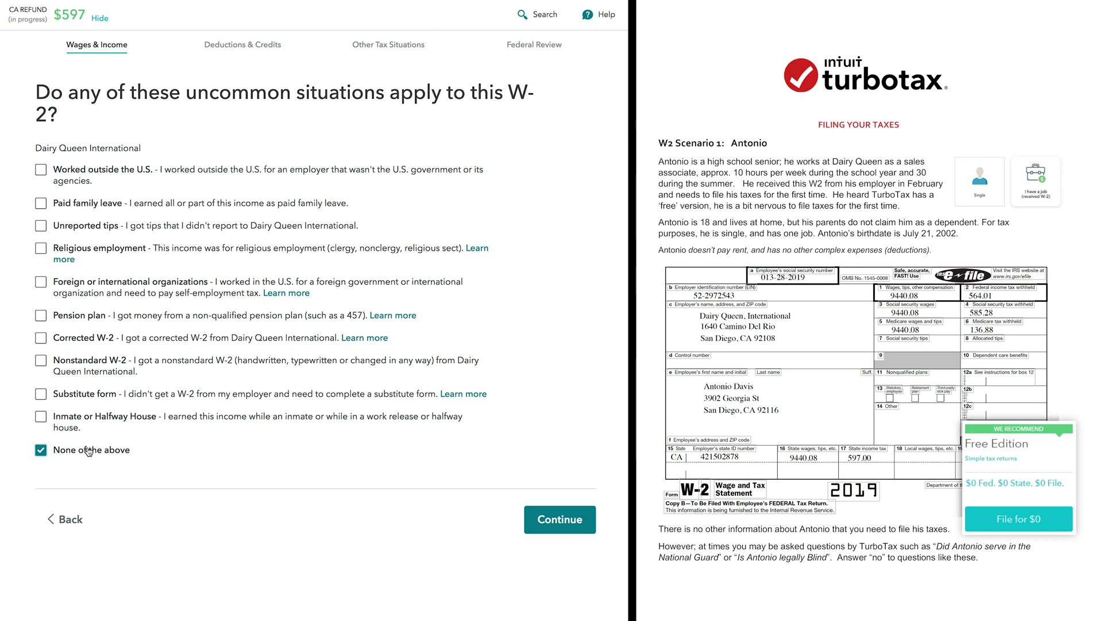
pyautogui.click(560, 526)
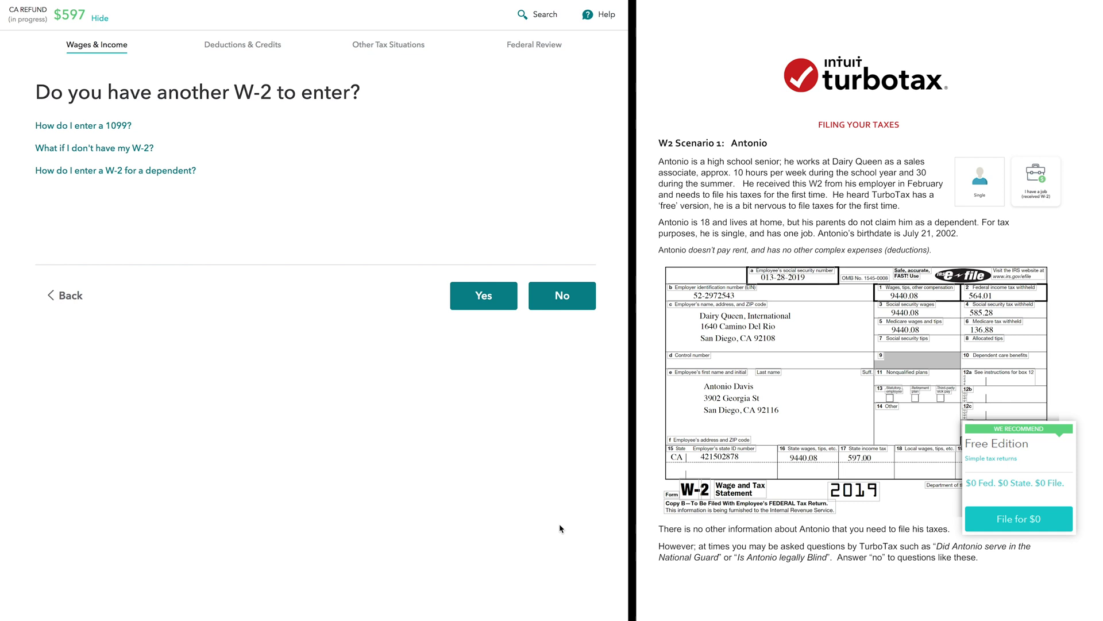
pyautogui.click(562, 296)
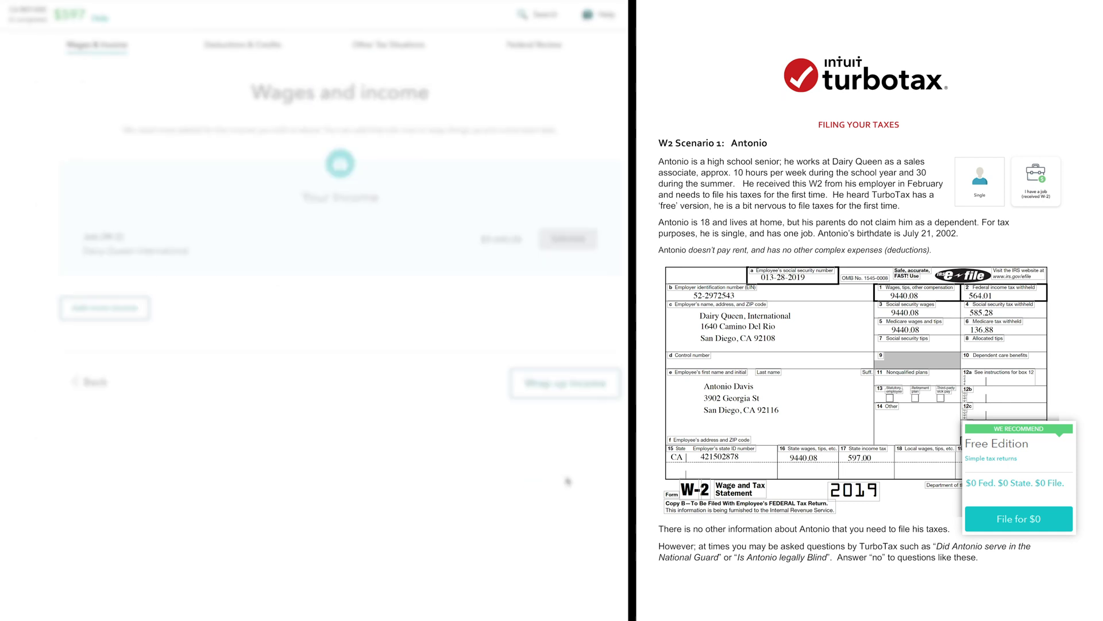
pyautogui.click(543, 390)
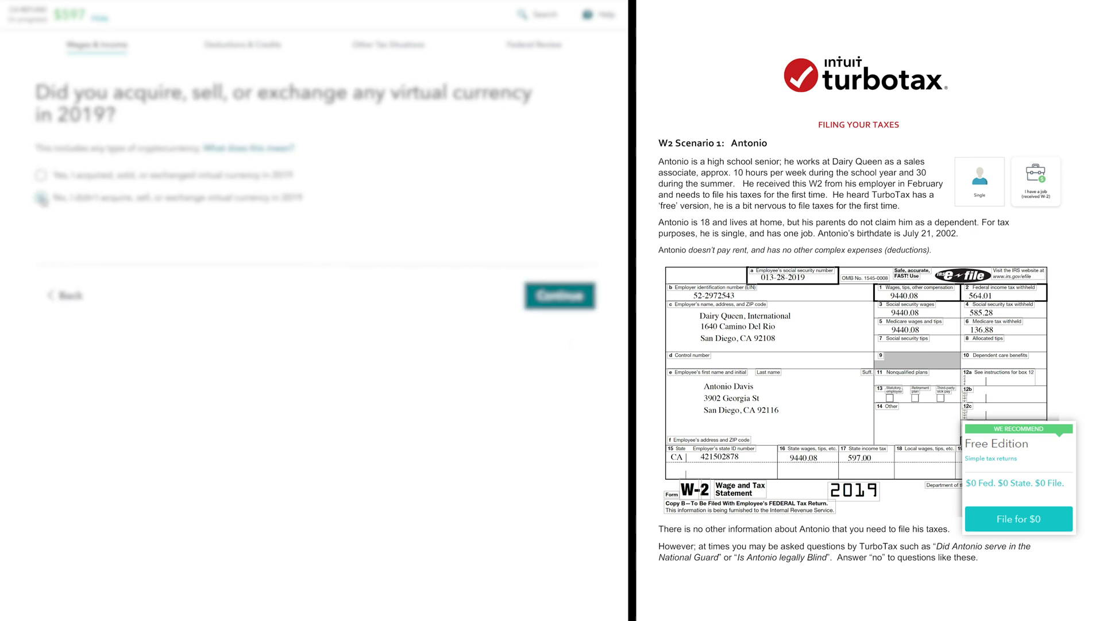
pyautogui.click(554, 297)
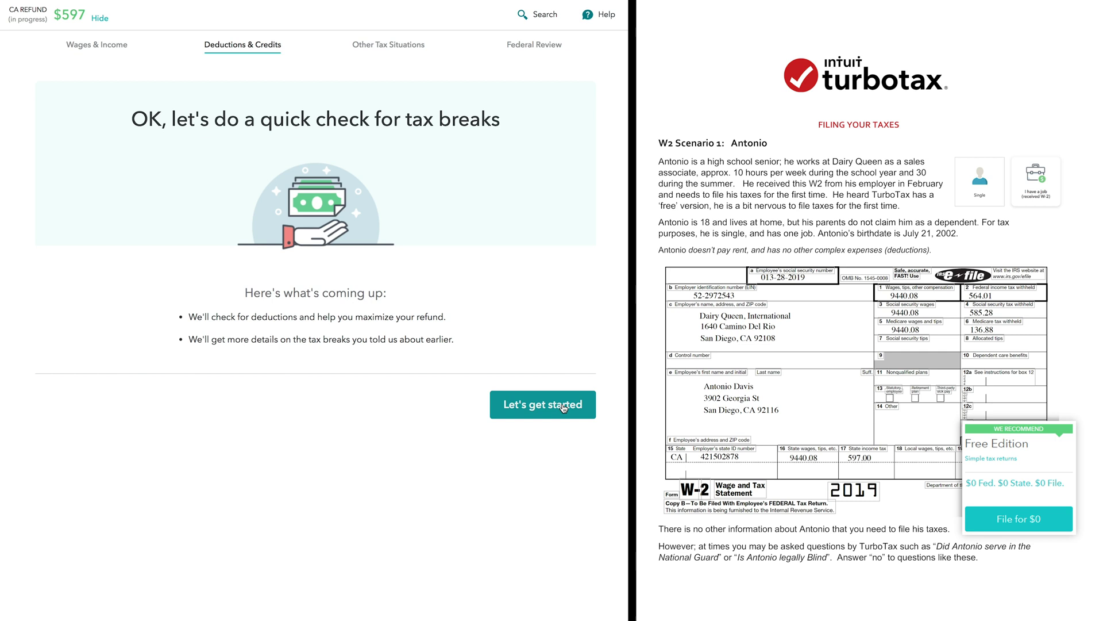
# Run the tax-breaks check, answer no car registration fees, and accept the standard deduction
pyautogui.click(564, 408)
pyautogui.click(537, 344)
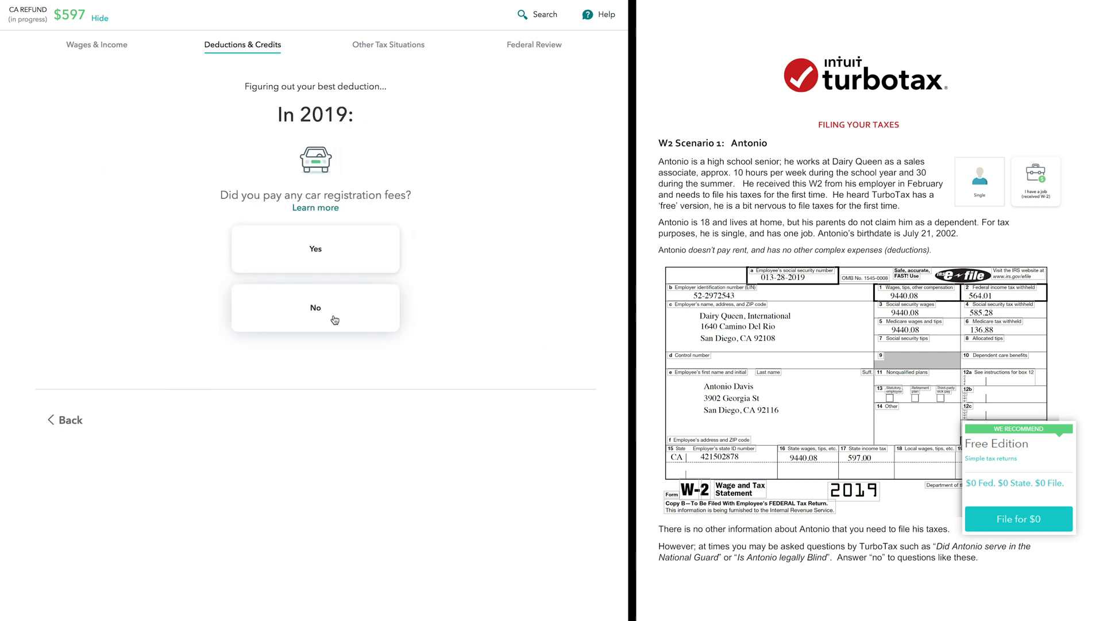
pyautogui.click(335, 319)
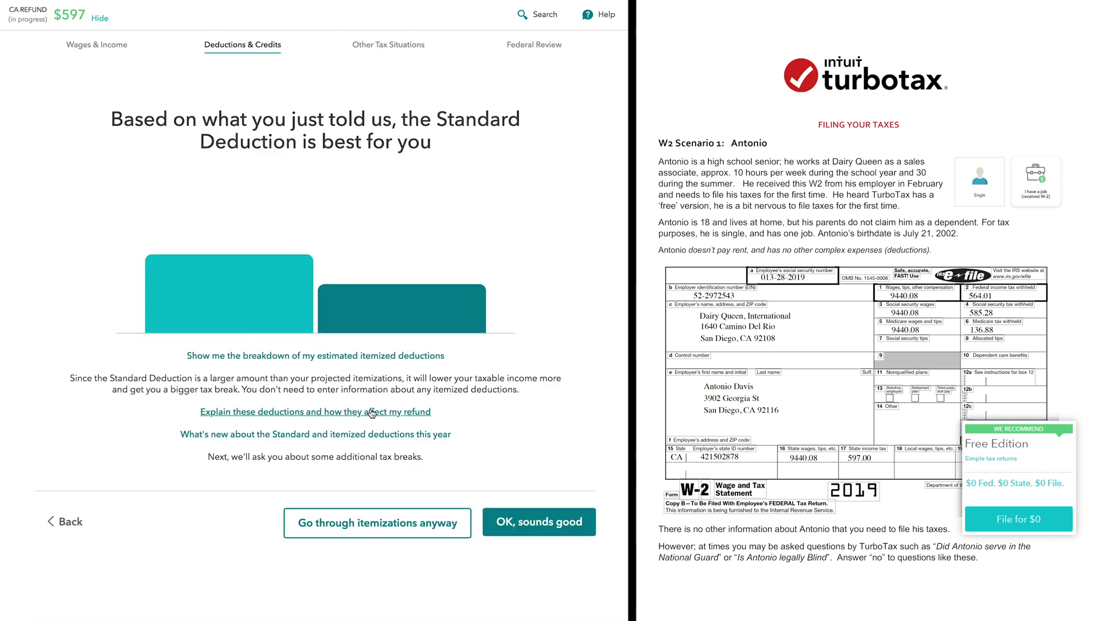
pyautogui.click(517, 529)
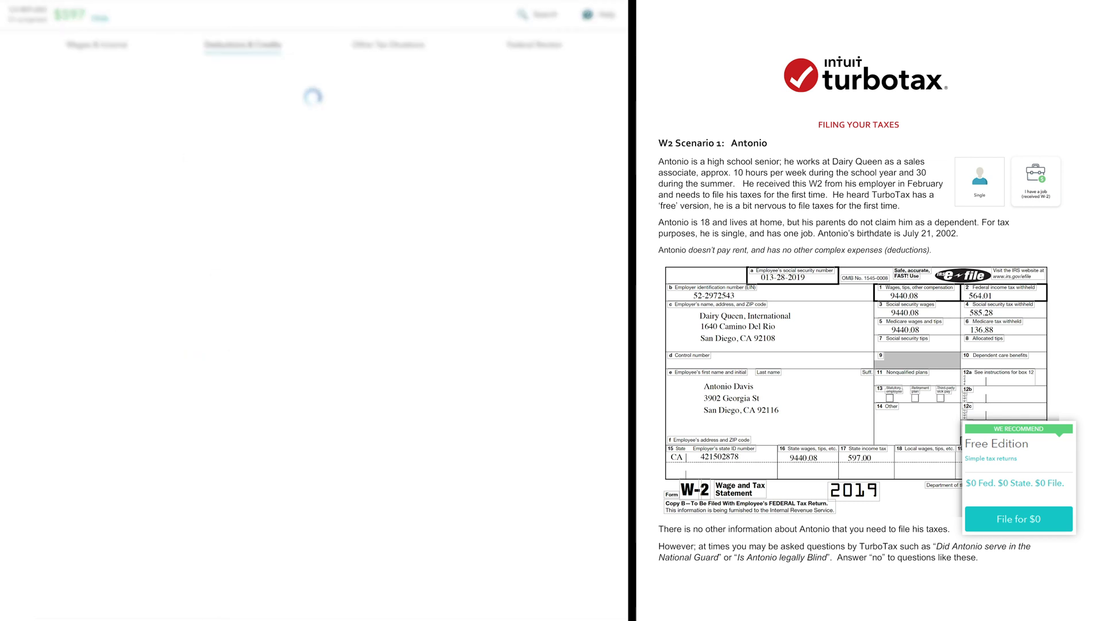
# Answer No to the uncommon situations, presidential campaign fund, and identity protection PIN questions
pyautogui.click(549, 379)
pyautogui.click(333, 299)
pyautogui.click(333, 530)
pyautogui.click(338, 607)
pyautogui.click(338, 610)
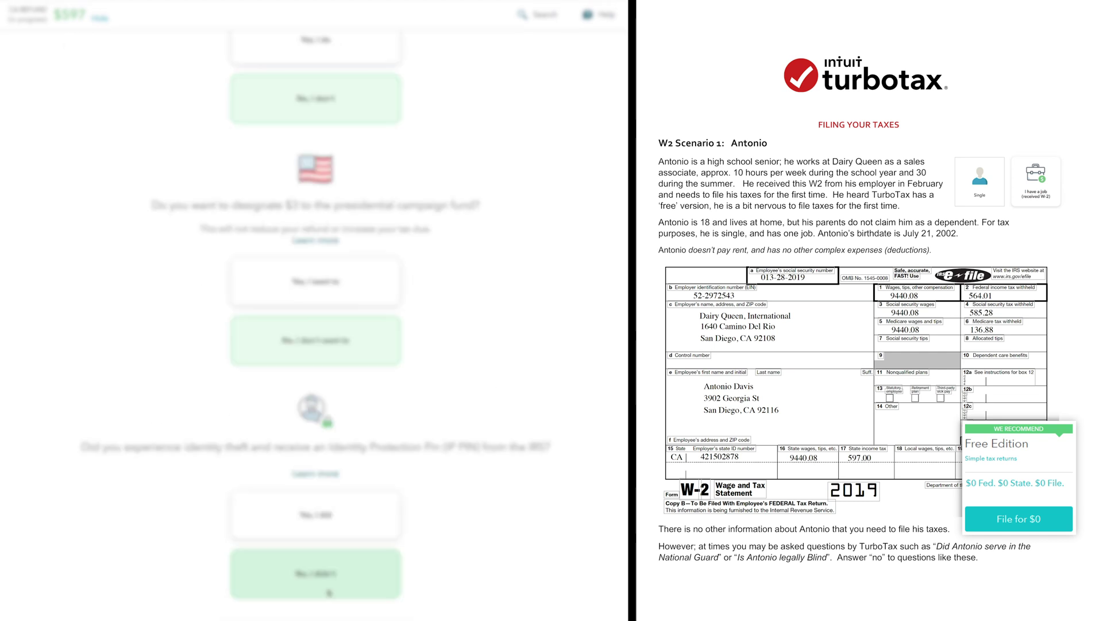
pyautogui.click(552, 378)
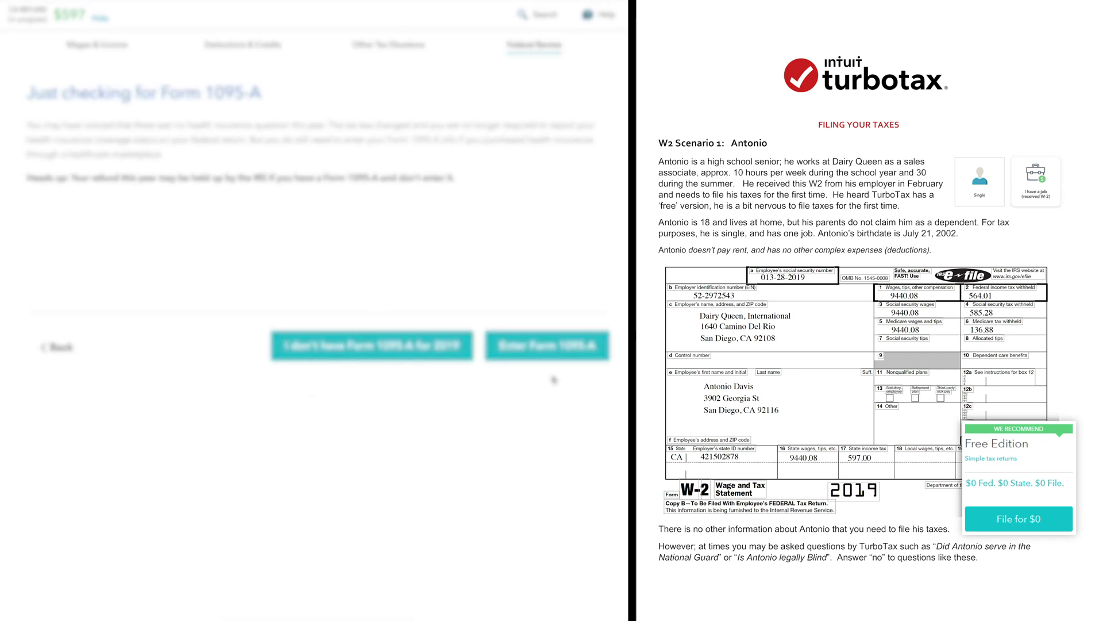
# Report no Form 1095-A, confirm SSN and birth date, and pass the federal check and refund summary
pyautogui.click(436, 360)
pyautogui.click(558, 425)
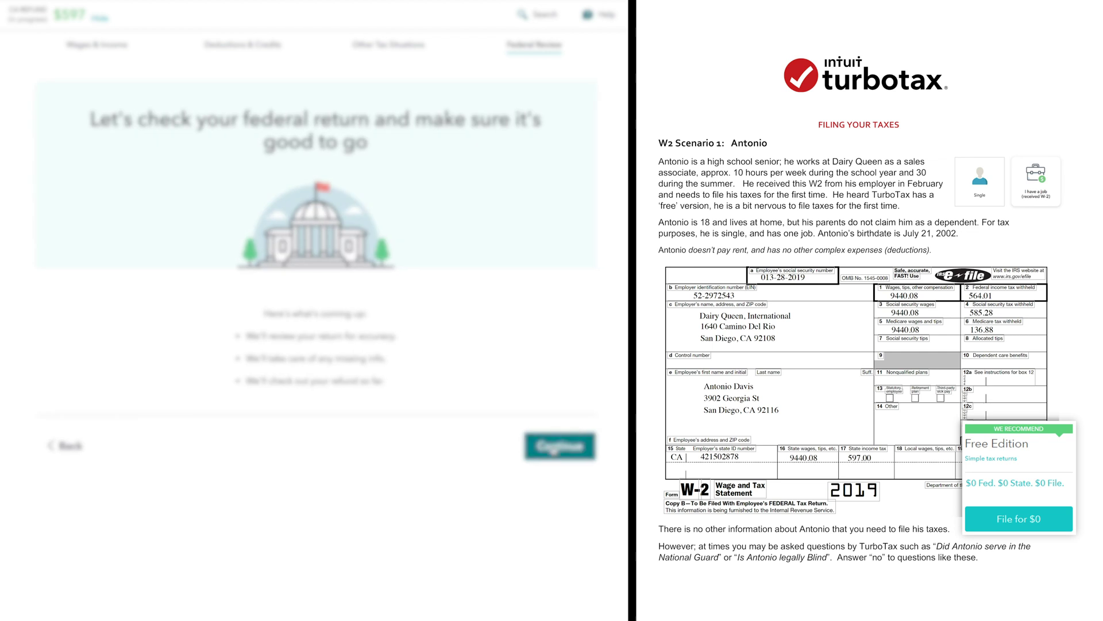
pyautogui.click(557, 434)
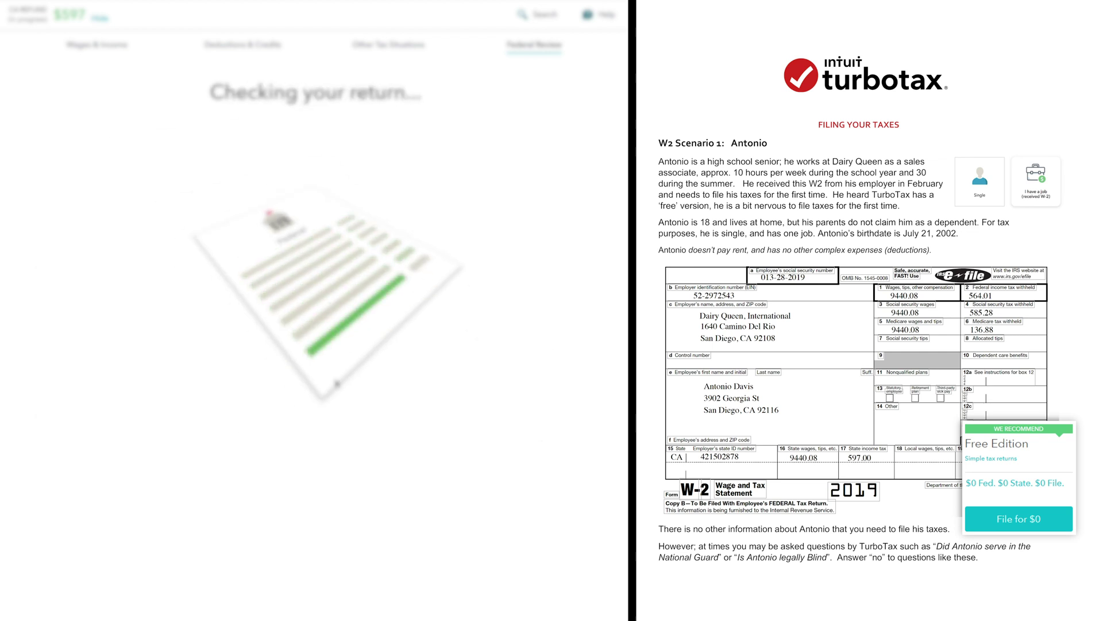
pyautogui.click(546, 369)
pyautogui.click(560, 433)
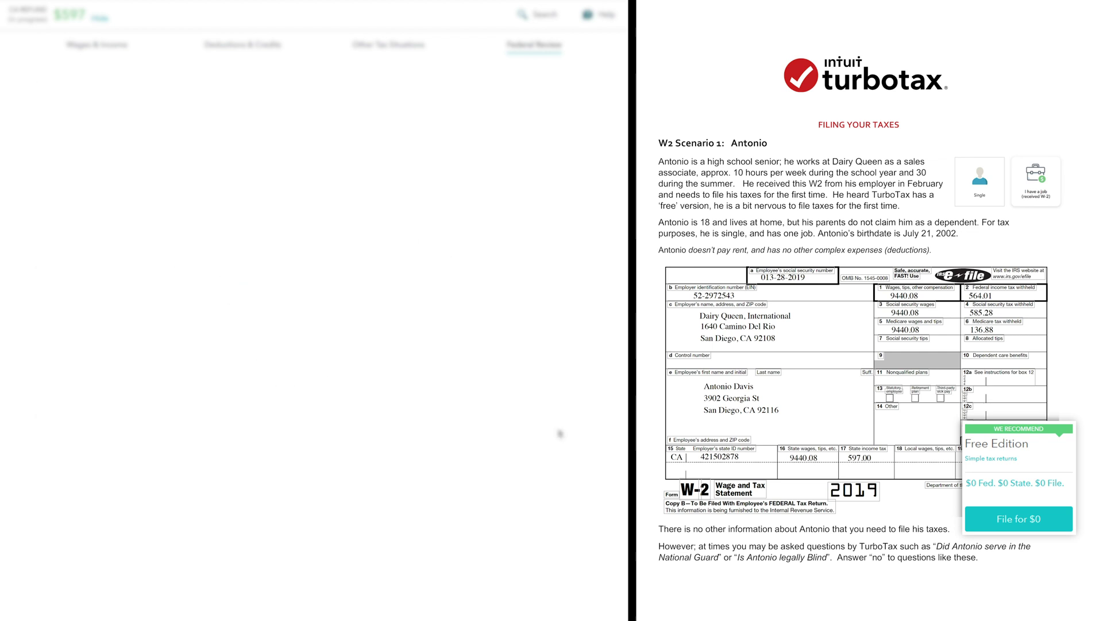
# Begin the California return, answering no 2018 CA filing, no electronic payments and no dependents
pyautogui.click(567, 345)
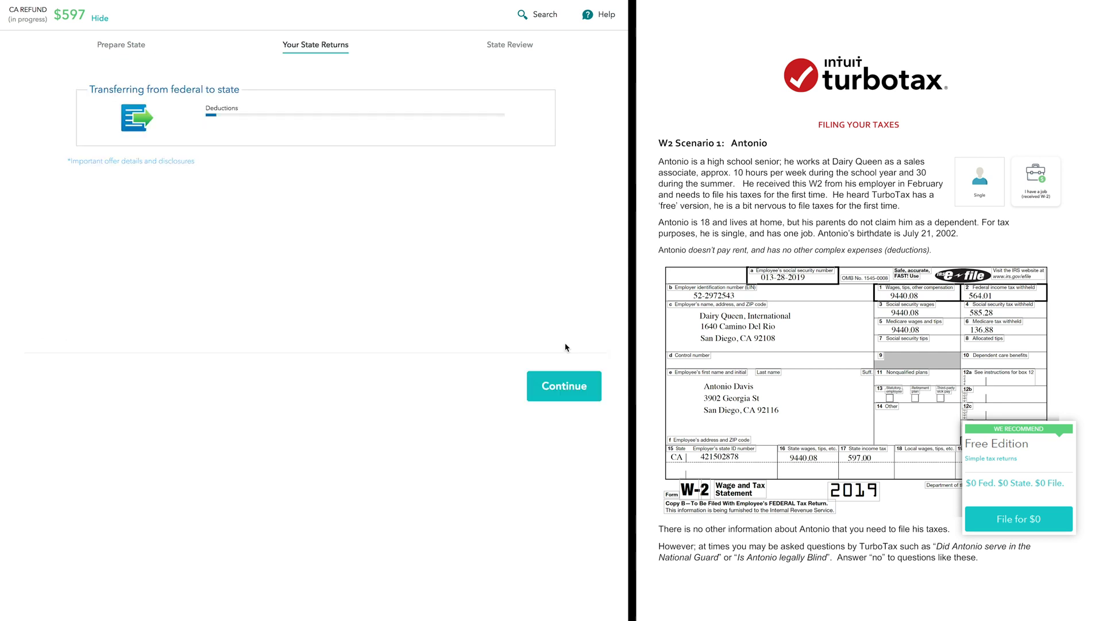
pyautogui.click(564, 390)
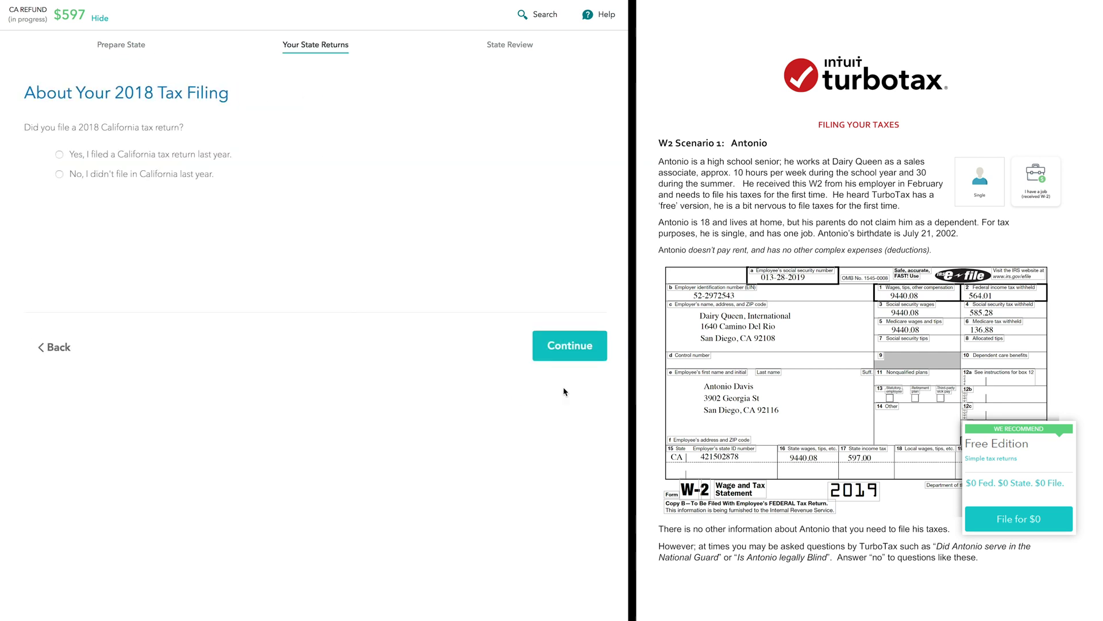
pyautogui.click(127, 174)
pyautogui.click(569, 346)
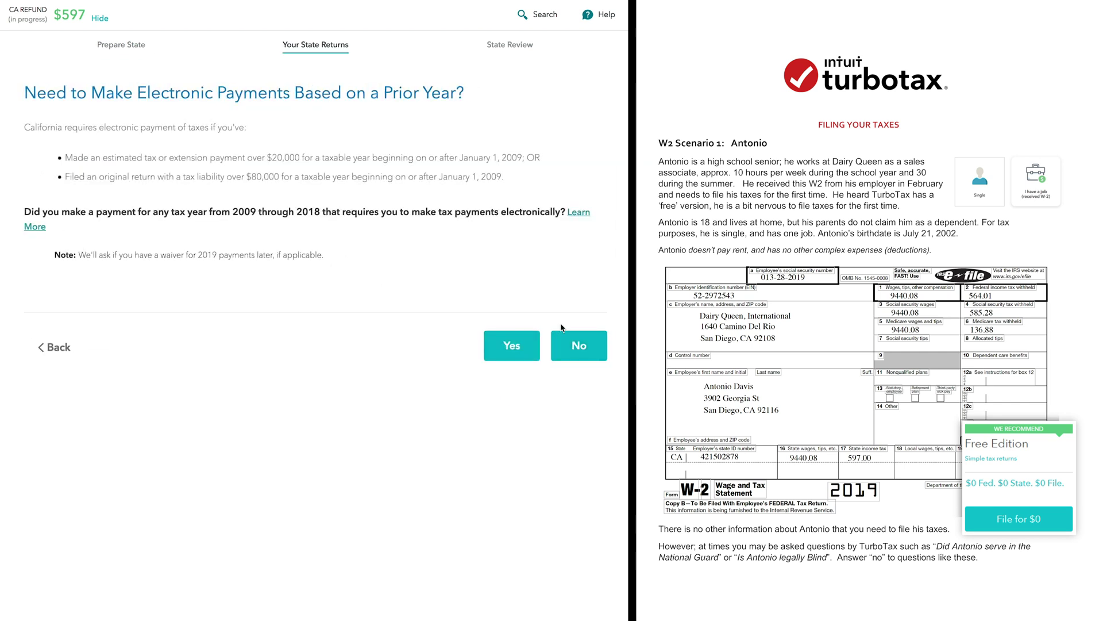
pyautogui.click(568, 345)
pyautogui.click(568, 345)
pyautogui.click(577, 349)
# Finish the California income list, report no untaxed out-of-state purchases, skip AMT, and finish credits
pyautogui.scroll(-12, 579, 351)
pyautogui.click(575, 348)
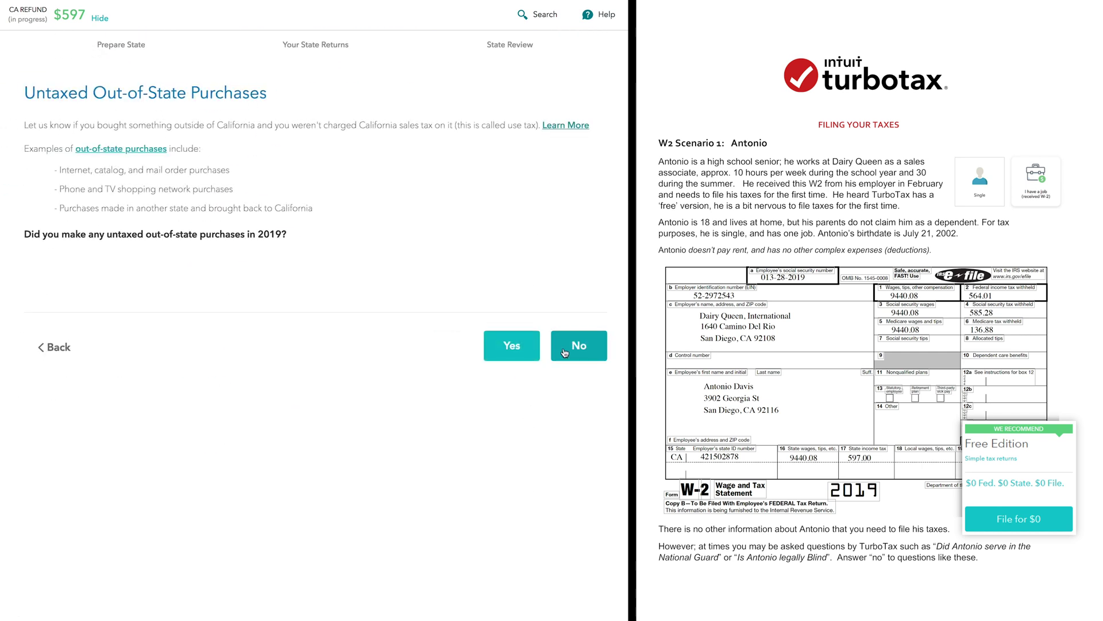
pyautogui.click(566, 353)
pyautogui.click(567, 352)
pyautogui.click(587, 349)
pyautogui.scroll(-10, 580, 351)
pyautogui.click(502, 435)
# Decline a California donation, accept the Smart Check results, finish the state return, and run the final check
pyautogui.click(577, 359)
pyautogui.click(529, 477)
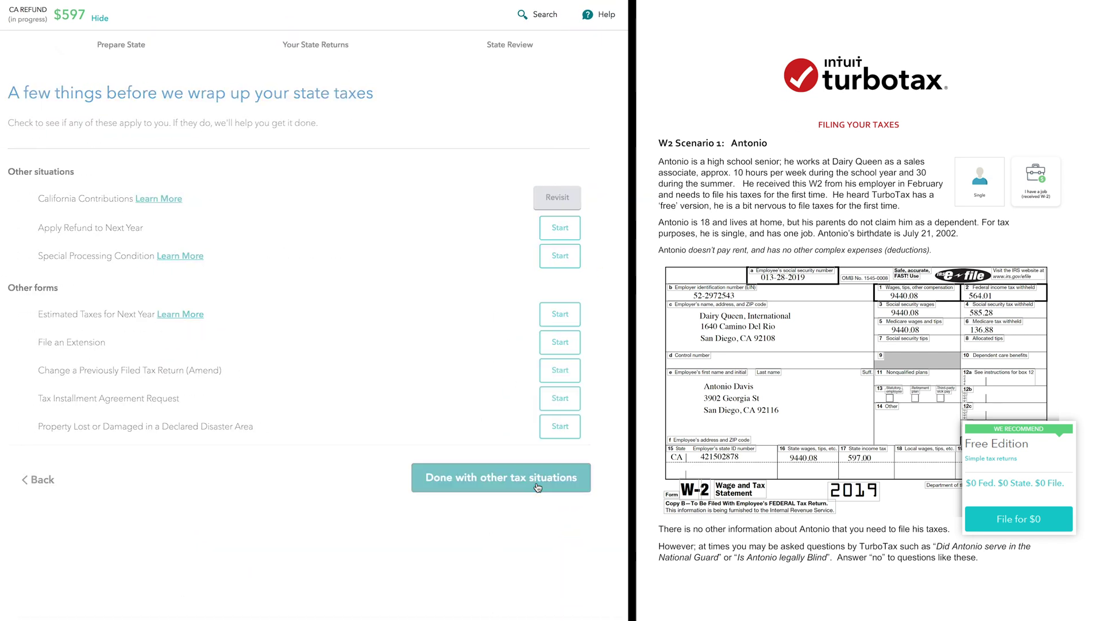
pyautogui.click(547, 372)
pyautogui.click(577, 345)
pyautogui.click(555, 356)
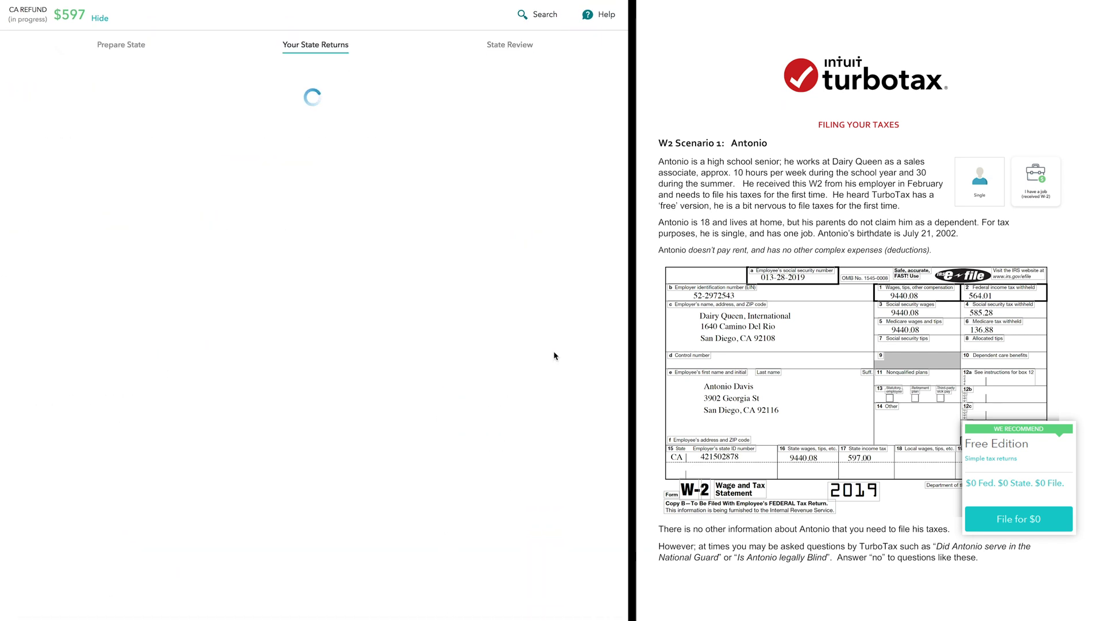
pyautogui.click(560, 383)
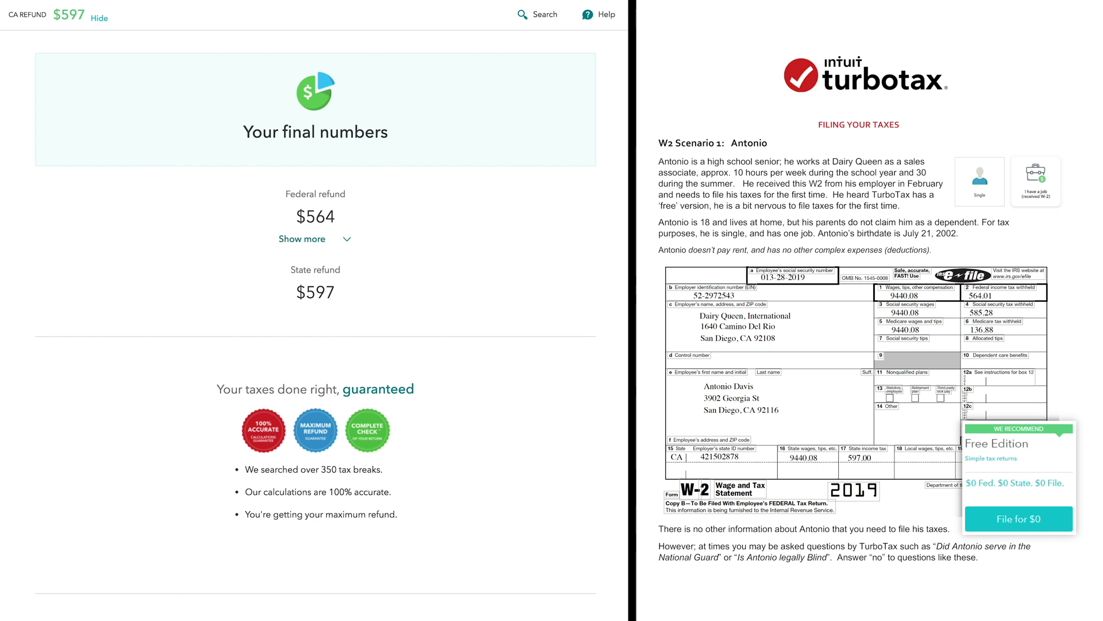
# Go to Tax Tools > Print Center and choose to print or preview this year's return
pyautogui.click(68, 303)
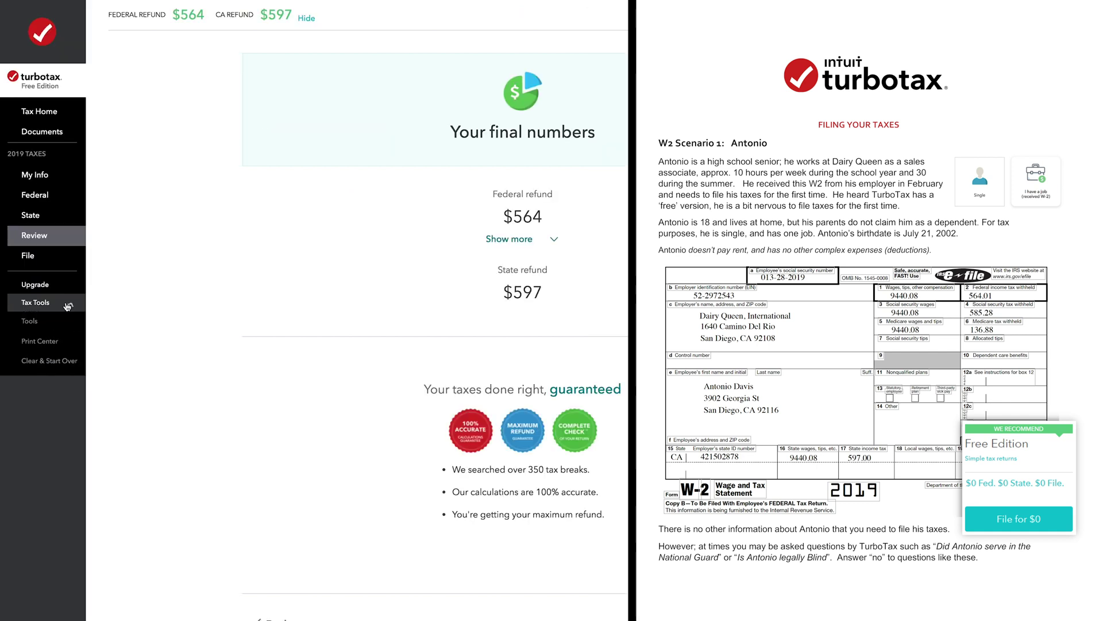
pyautogui.click(53, 342)
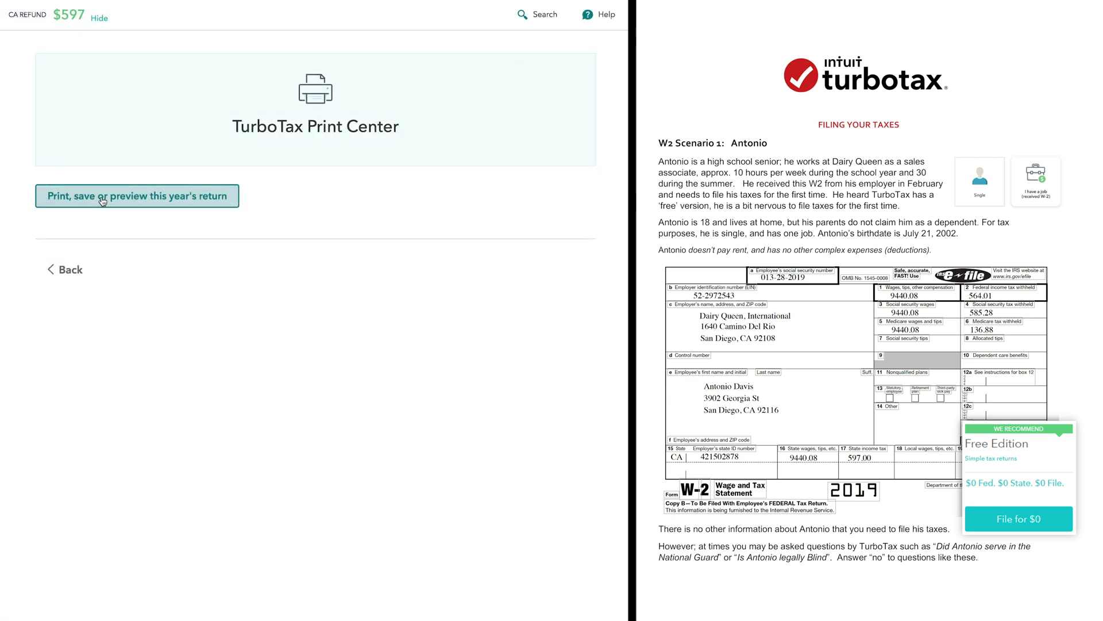
pyautogui.click(102, 200)
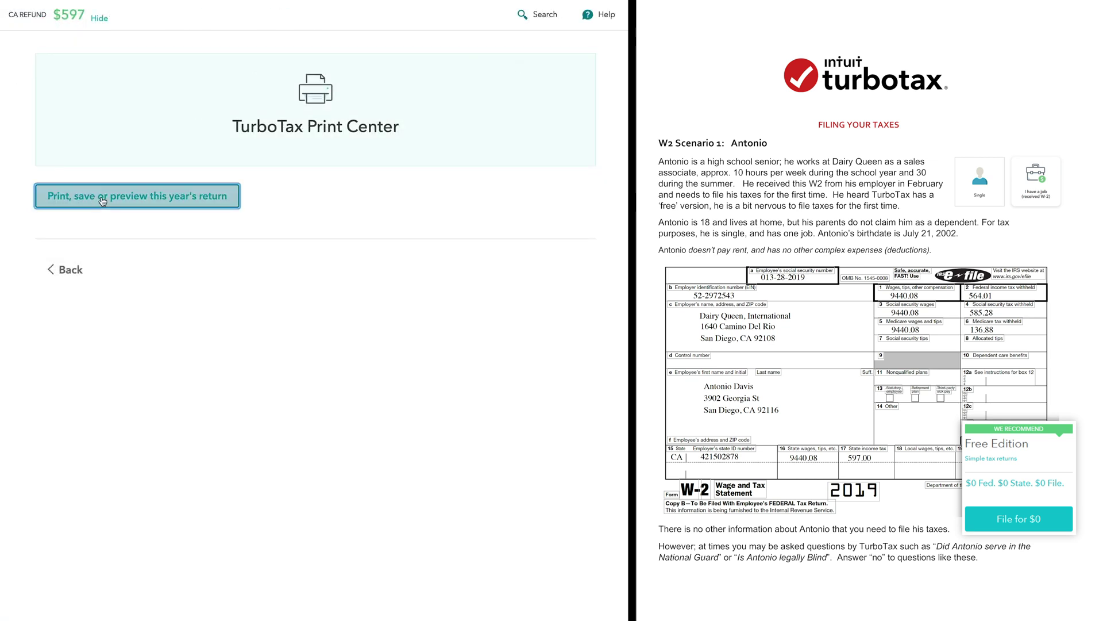
# Register the account using the name and address from the tax return
pyautogui.click(540, 272)
pyautogui.click(135, 80)
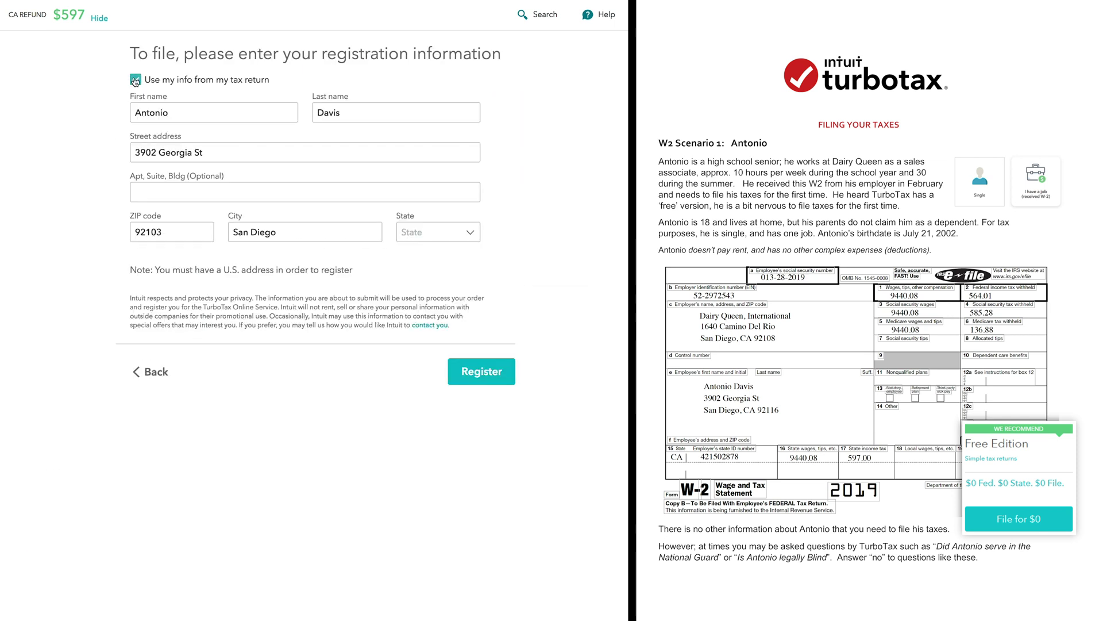
pyautogui.click(485, 383)
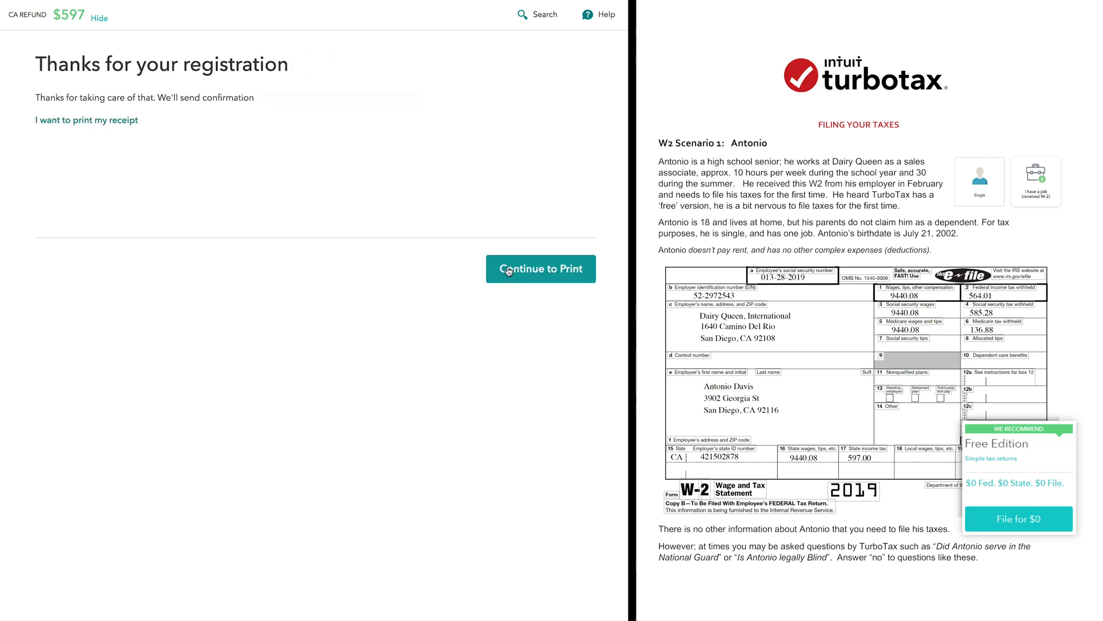
pyautogui.click(509, 270)
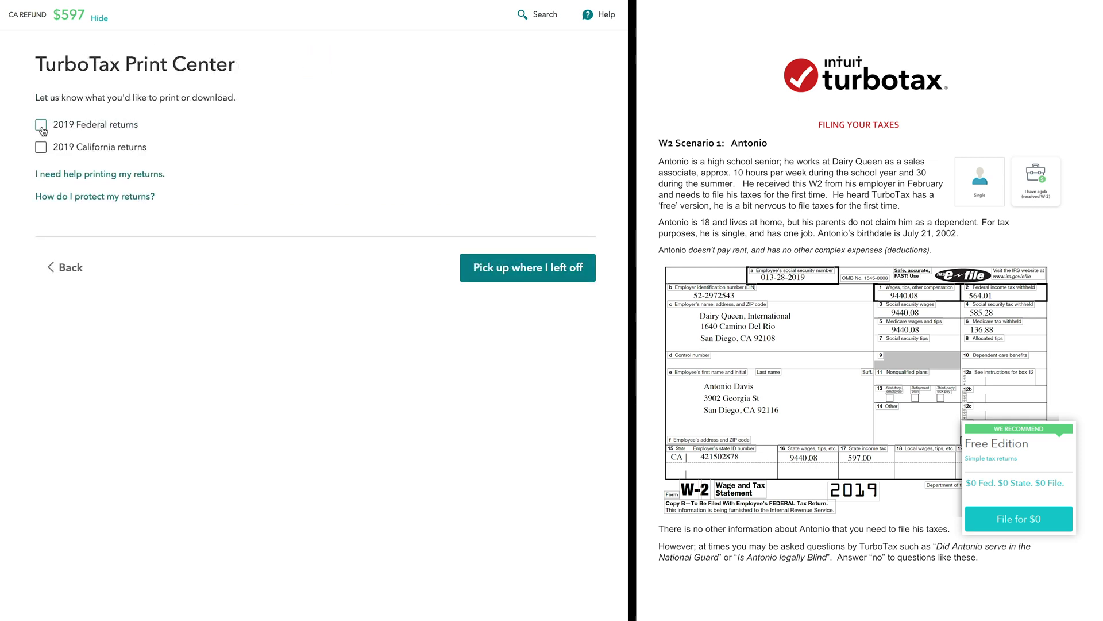
# Select the 2019 Federal and 2019 California returns and generate them for viewing or printing
pyautogui.click(41, 126)
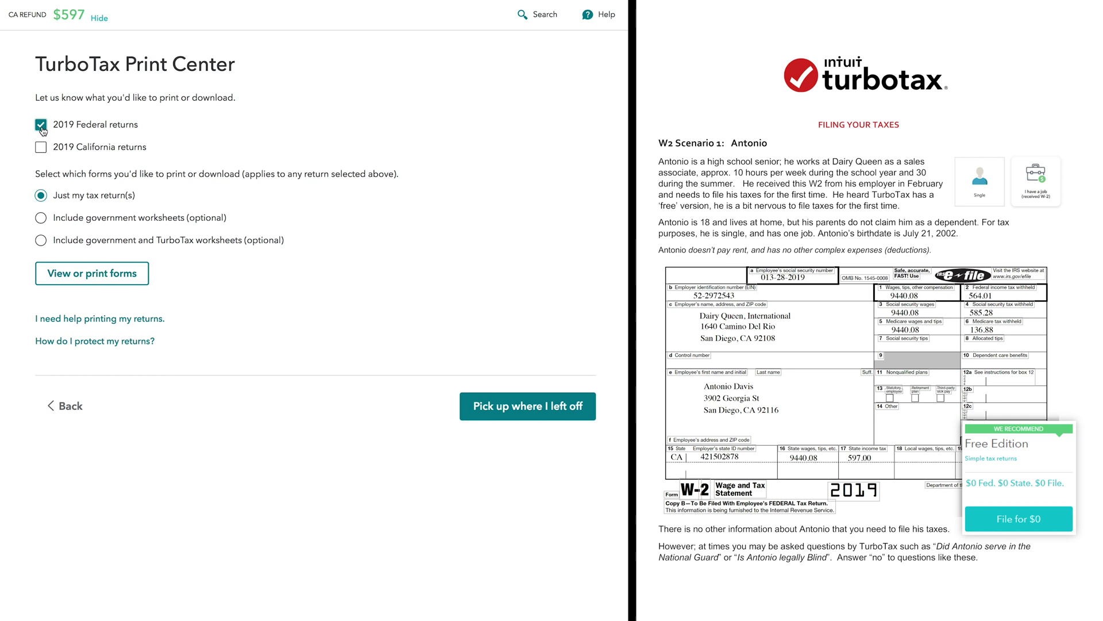
pyautogui.click(42, 149)
pyautogui.click(96, 280)
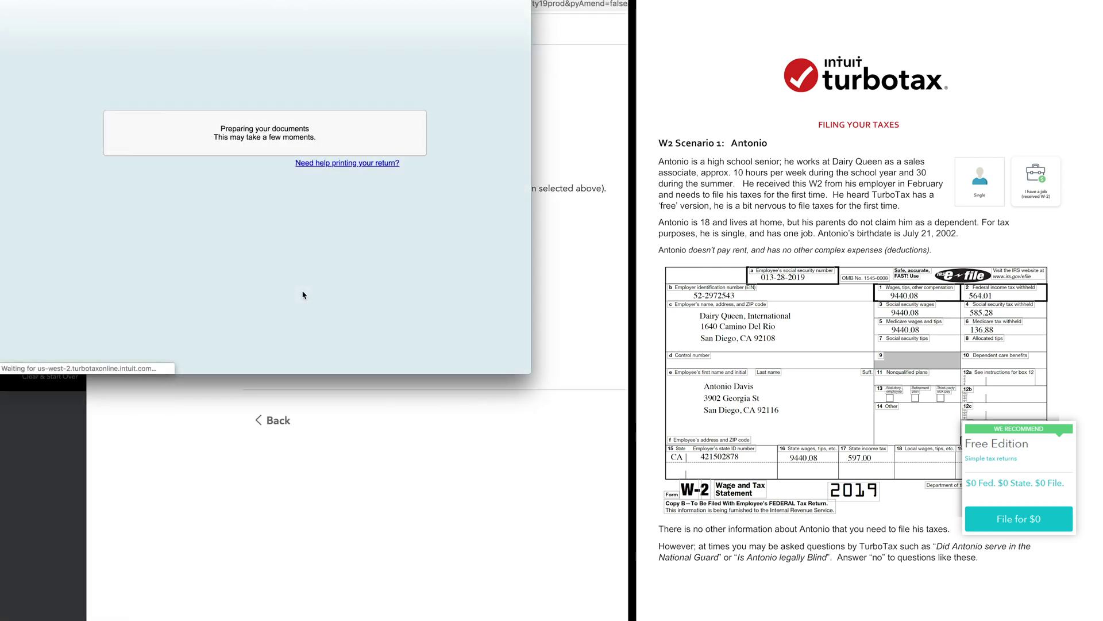